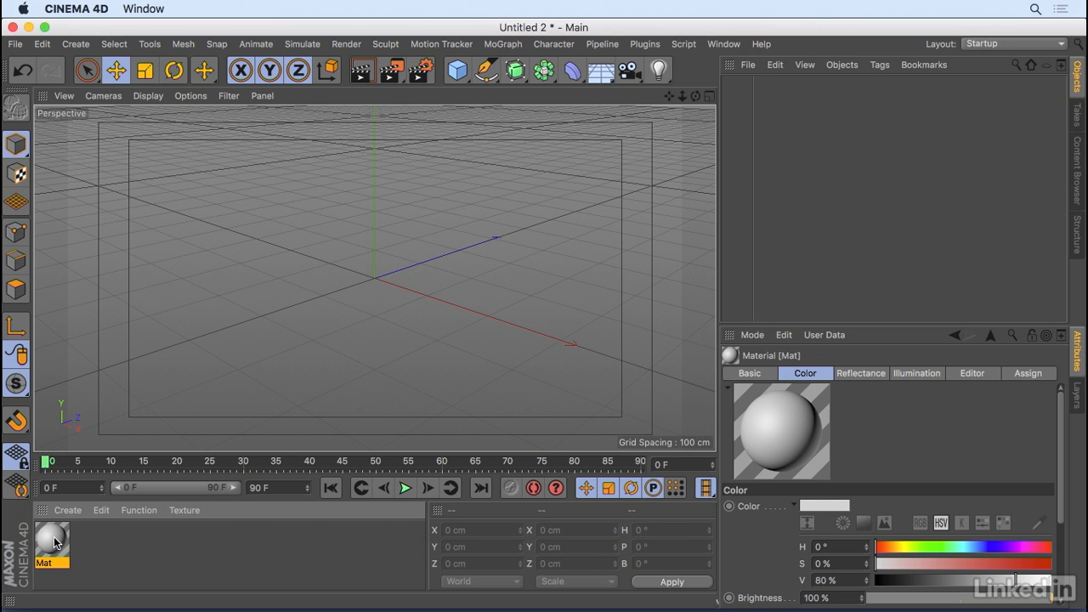
Load a Noise shader into the Mat material's Color texture and set its animation speed to 1.
double_click(54, 537)
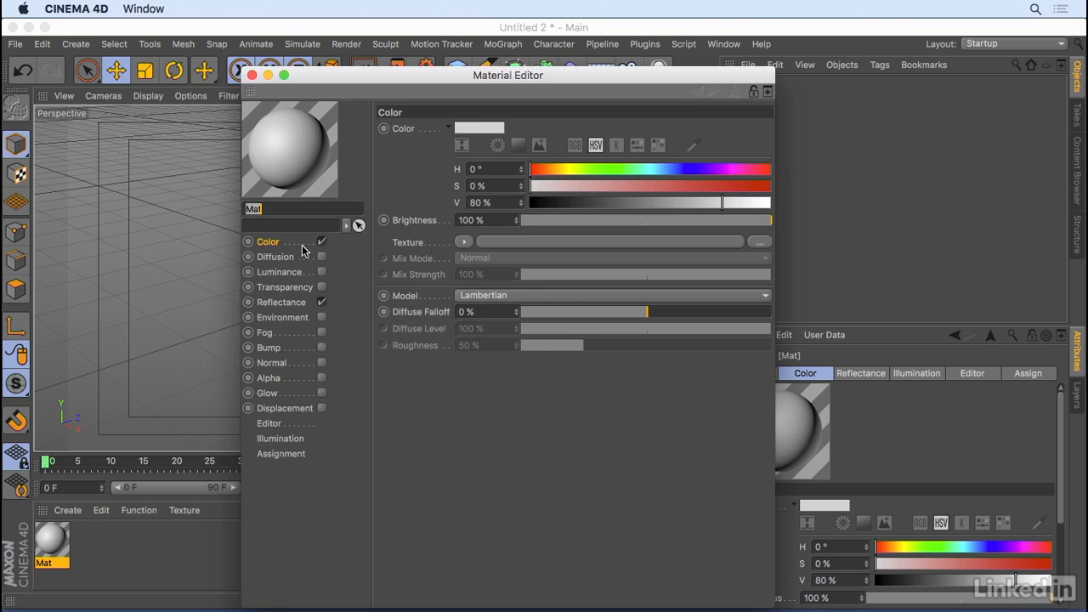
left_click(463, 242)
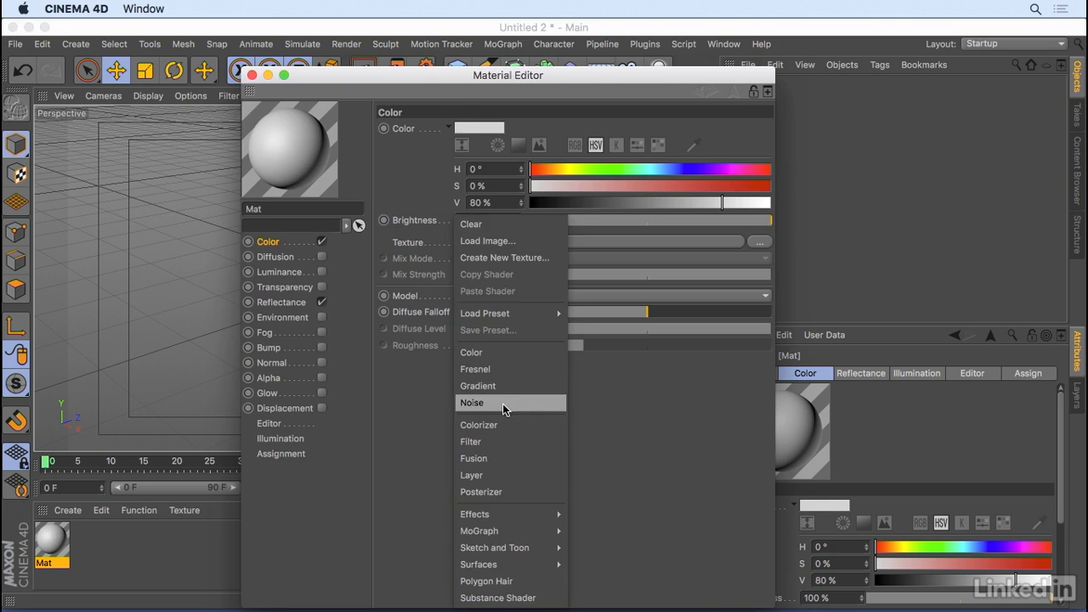
left_click(503, 403)
left_click(530, 242)
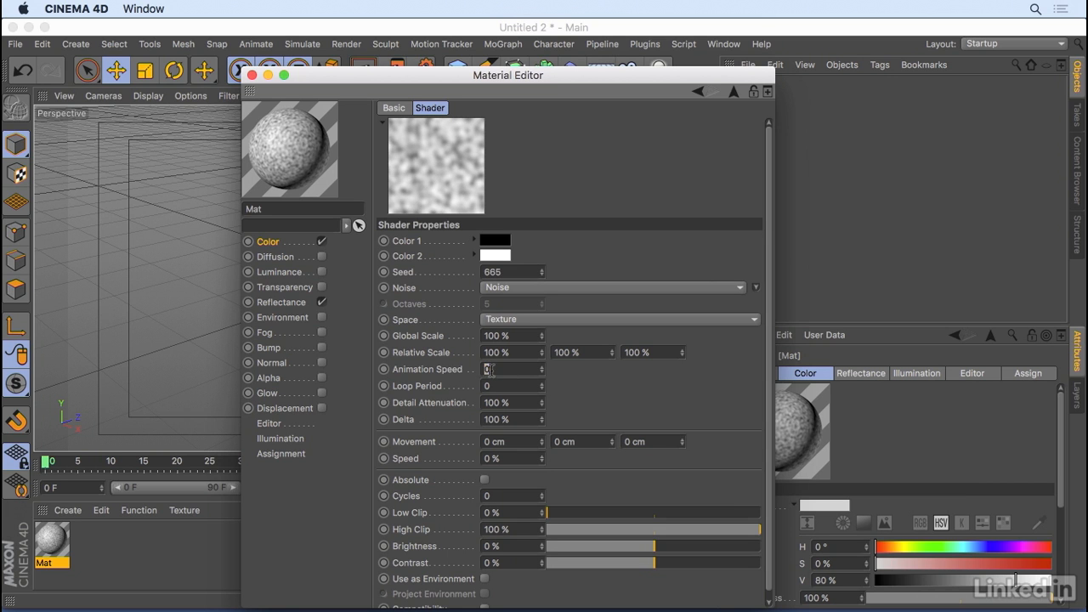
type("1")
key("Return")
Preview the noise animation in the shader thumbnail, then turn the animated preview off again.
right_click(443, 179)
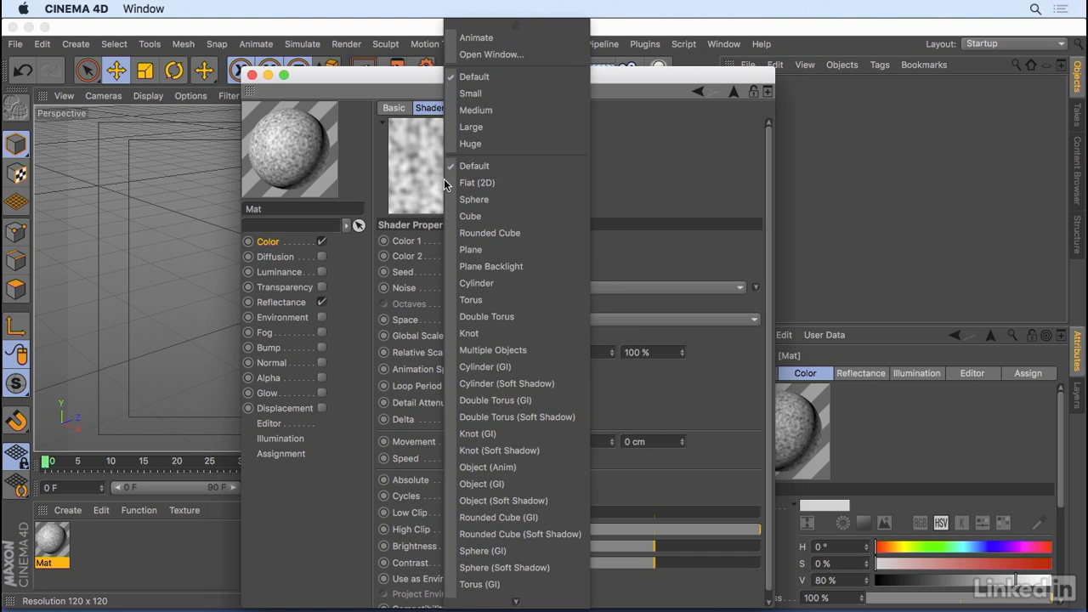
left_click(414, 168)
right_click(425, 155)
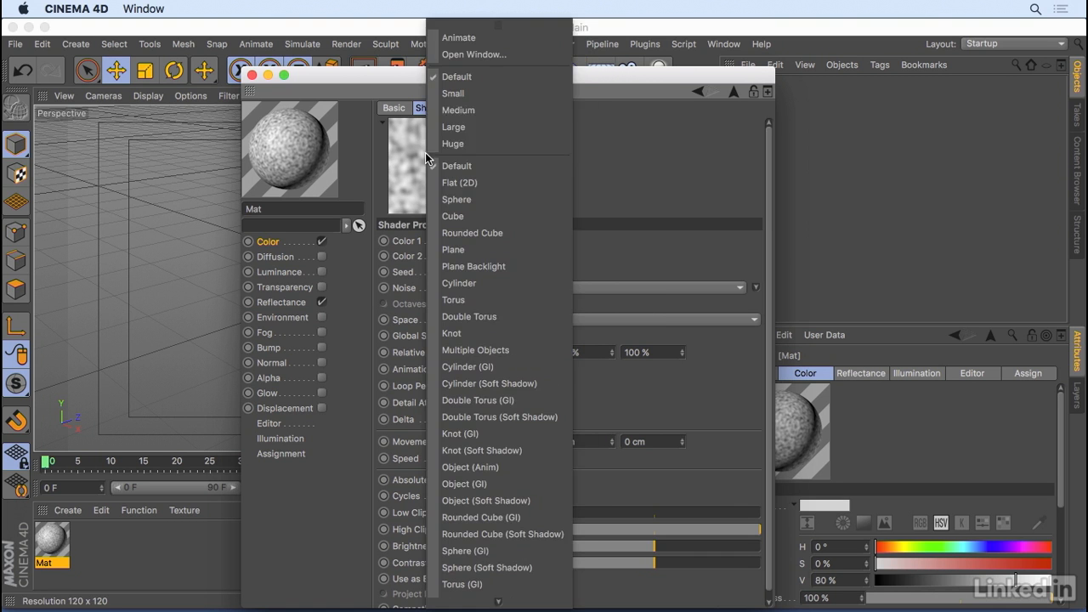
left_click(487, 43)
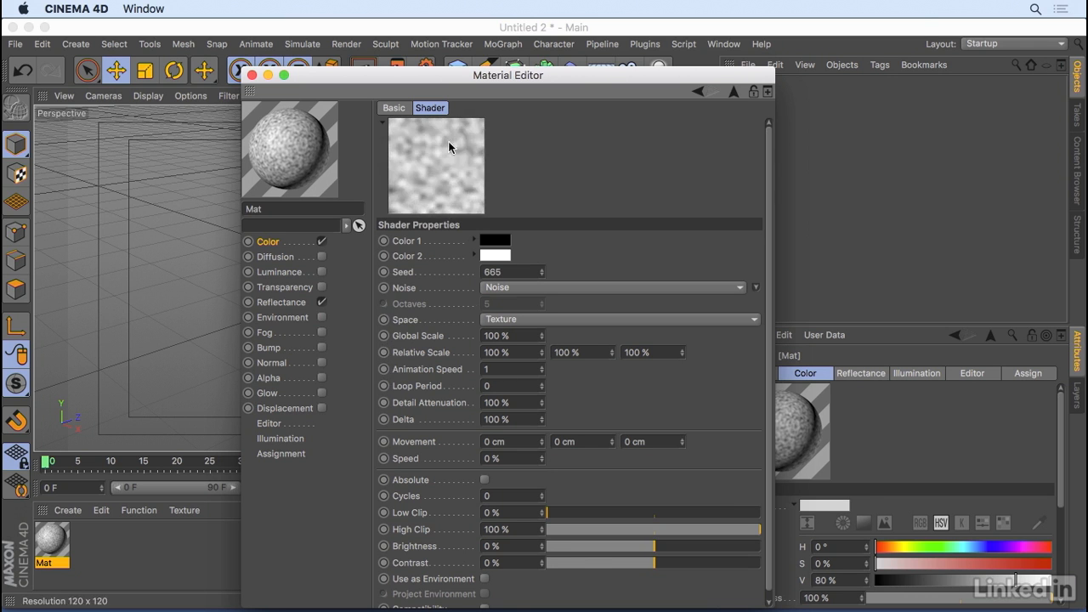
right_click(440, 162)
left_click(499, 38)
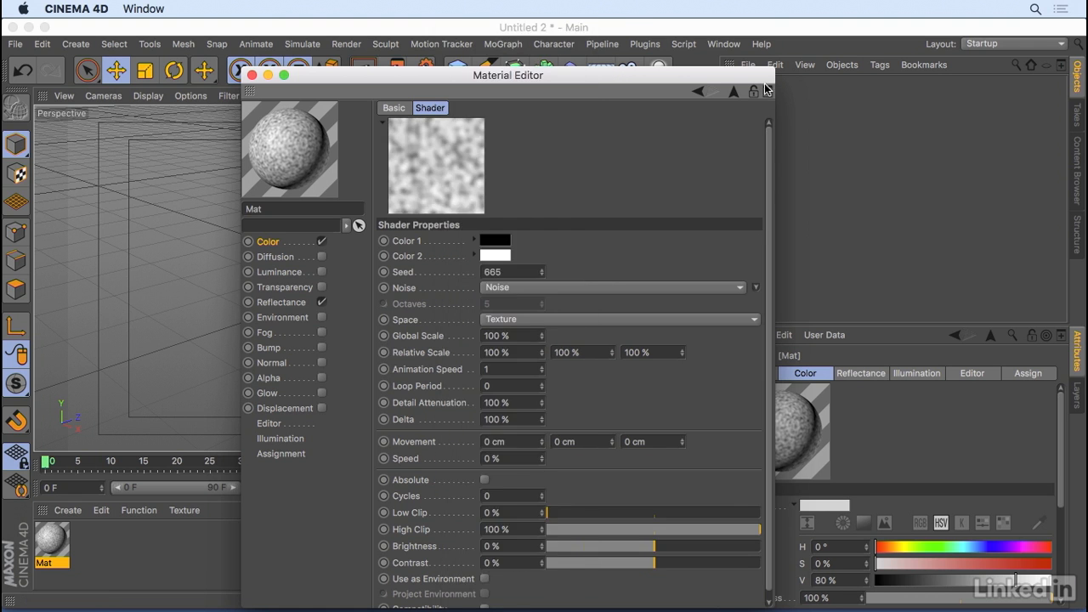
Replace the Noise shader in the Color texture with a Gradient shader and open its settings.
left_click(736, 90)
left_click(449, 241)
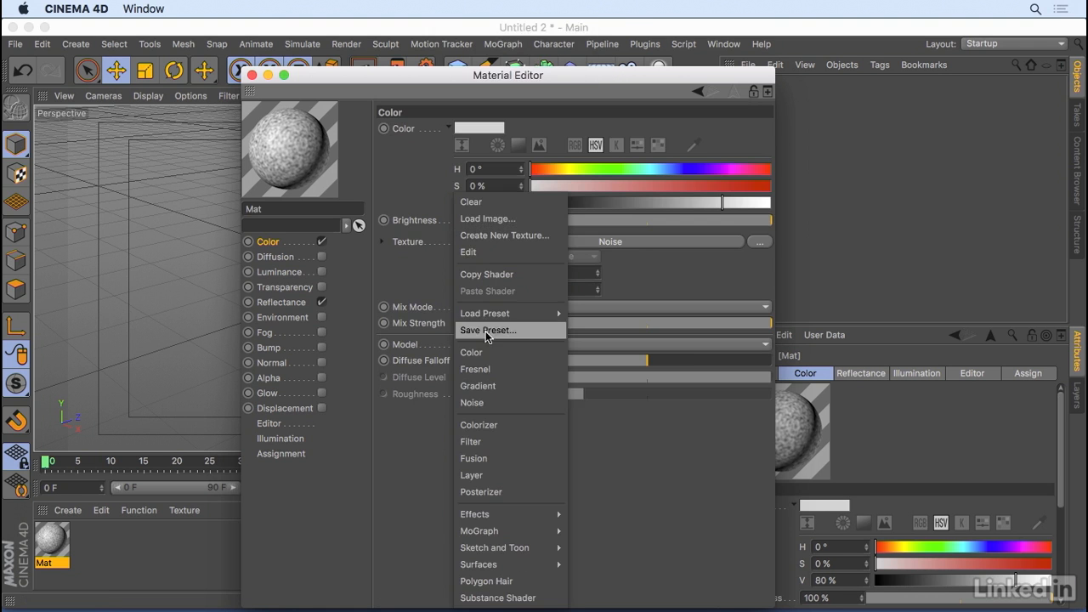
left_click(493, 387)
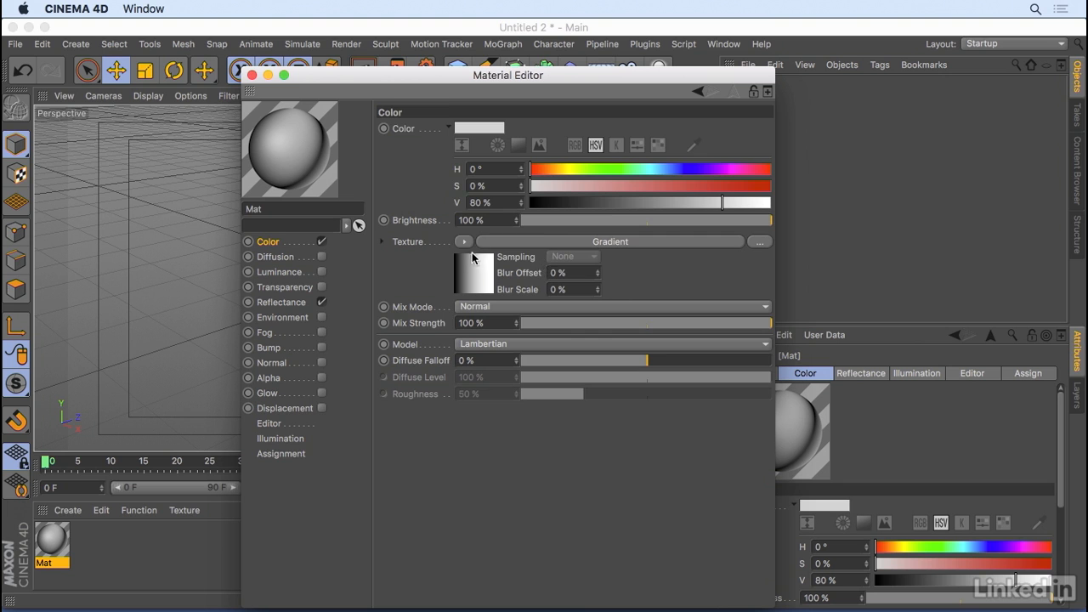
left_click(543, 241)
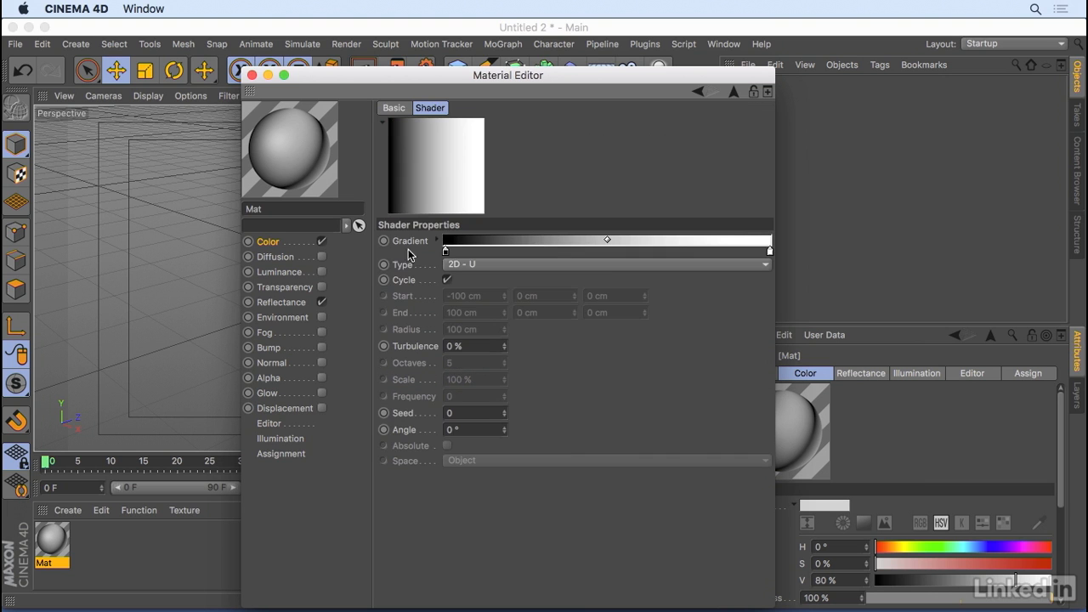
left_click(445, 251)
left_click_drag(449, 254, 713, 253)
key("super+z")
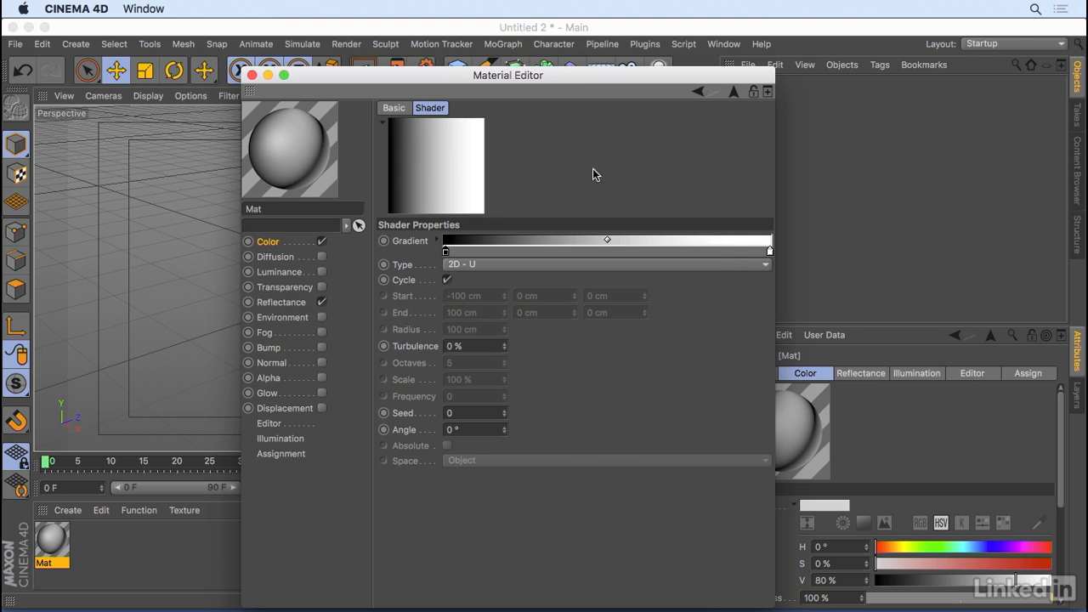
Keyframe the gradient at frame 0, then at frame 30 with its black knot moved to the white end.
left_click(387, 245)
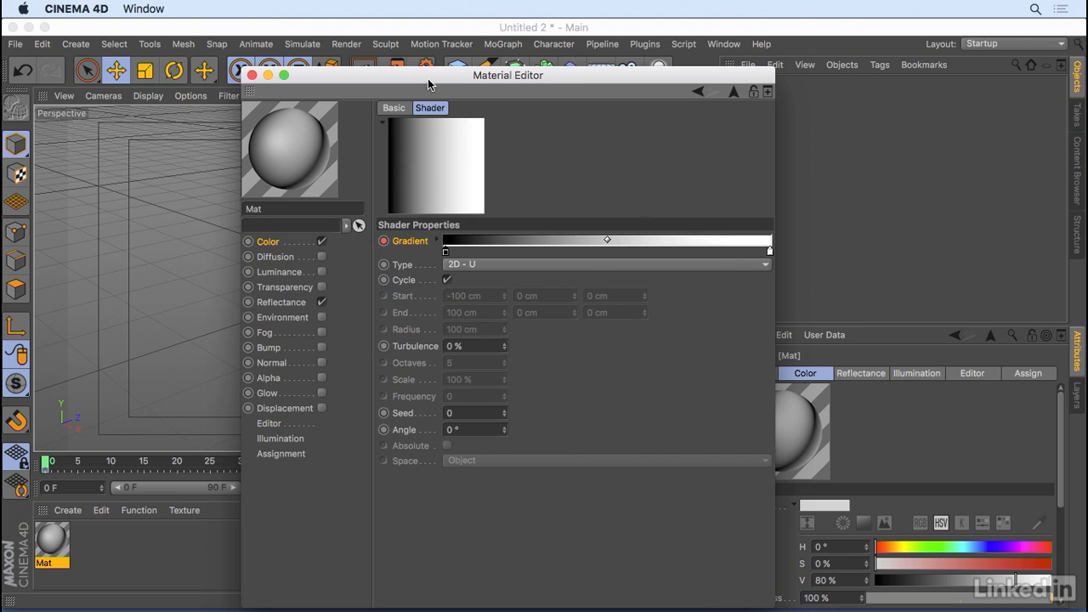
left_click_drag(428, 78, 579, 73)
left_click_drag(46, 464, 239, 465)
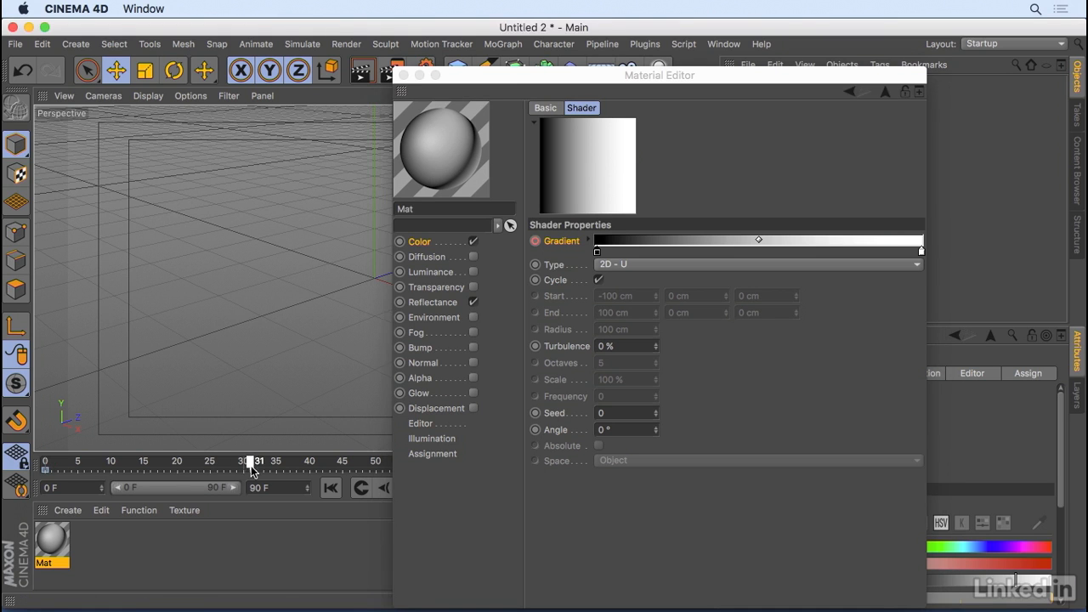
left_click_drag(595, 250, 920, 255)
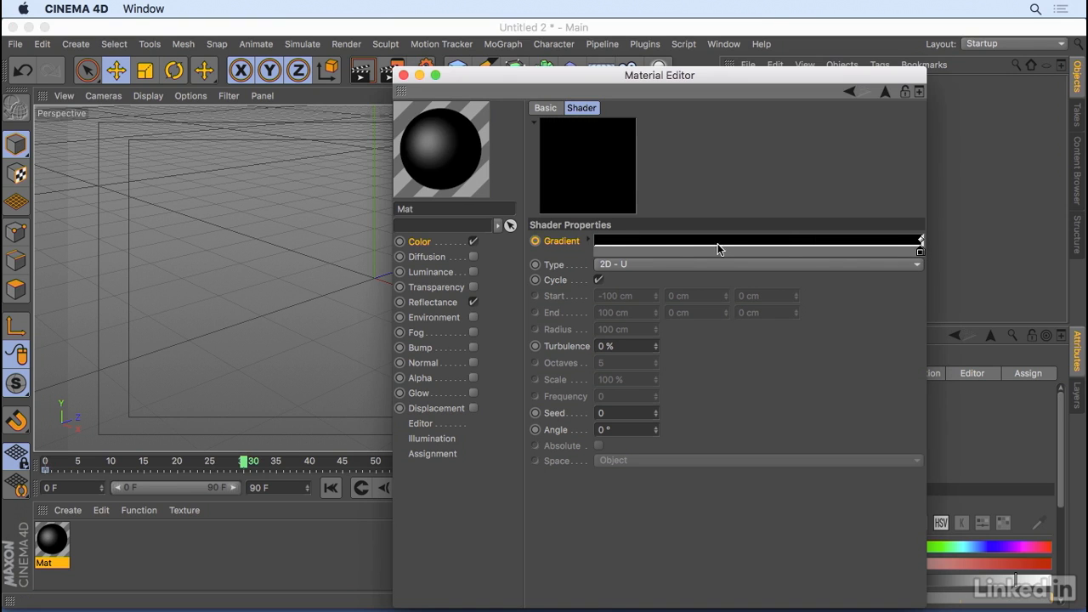
left_click(534, 241)
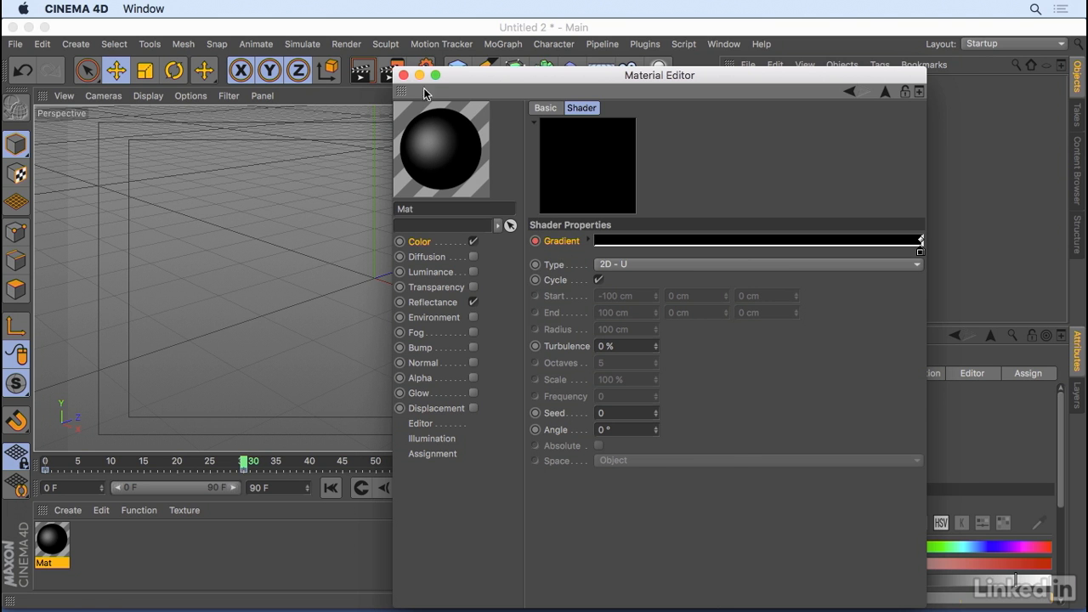
Add a Plane, apply the animated gradient material to it and scrub the timeline back to frame 0.
left_click(405, 75)
left_click(457, 70)
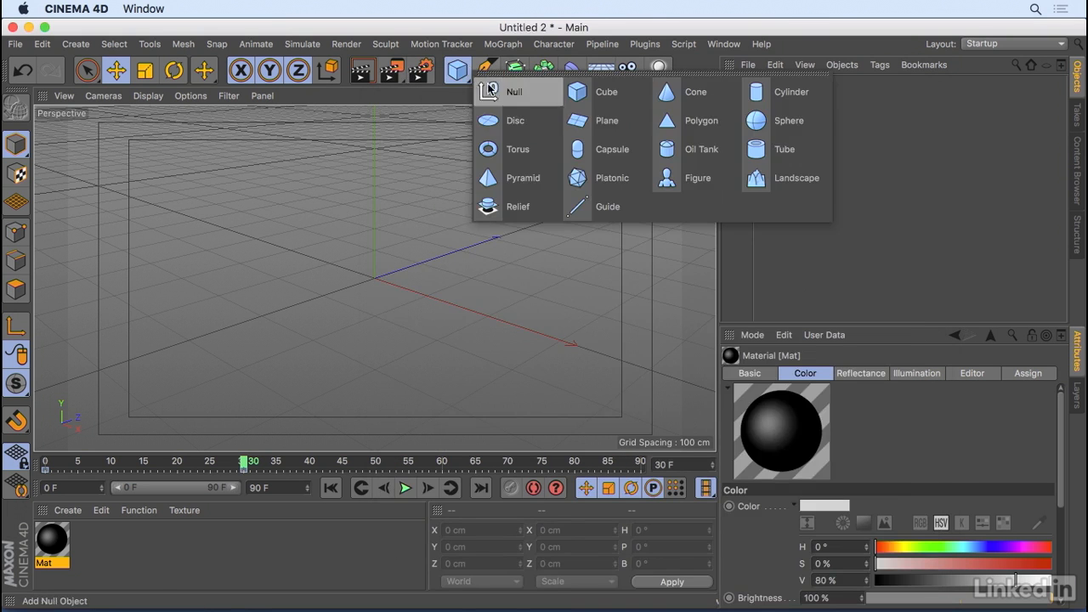
left_click(610, 124)
left_click_drag(49, 548, 358, 274)
left_click_drag(85, 464, 45, 476)
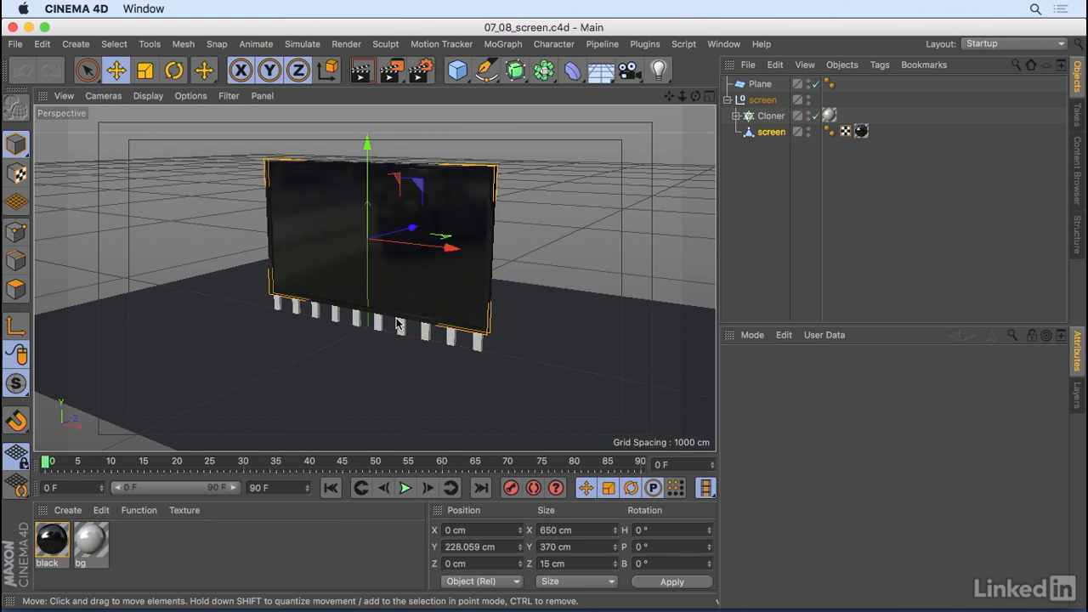
Create a new material in 07_08_screen.c4d and open it in the Material Editor.
left_click(69, 511)
mouse_move(111, 390)
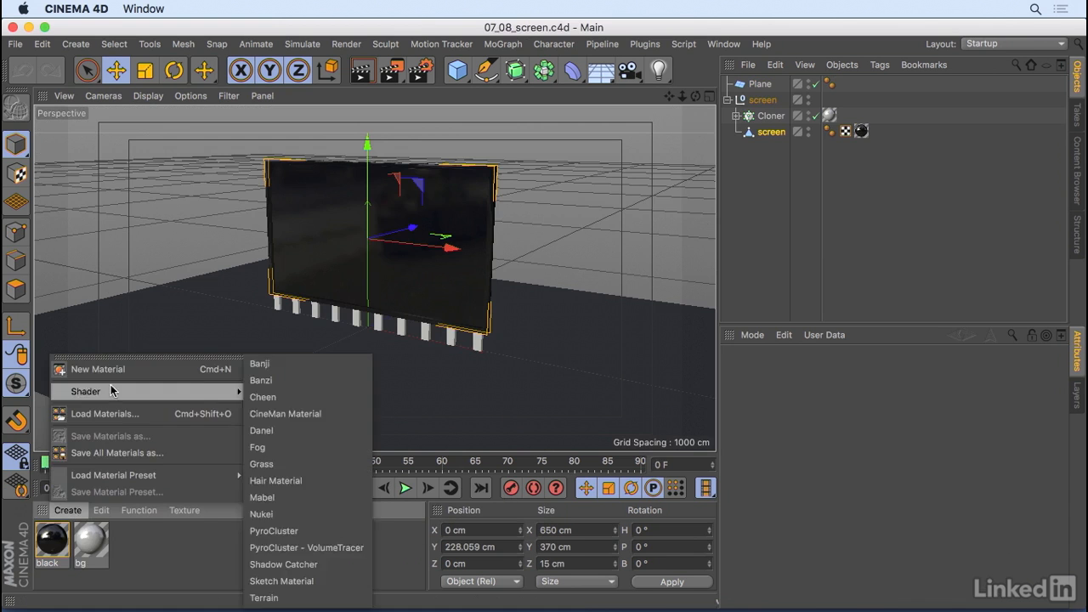
left_click(100, 369)
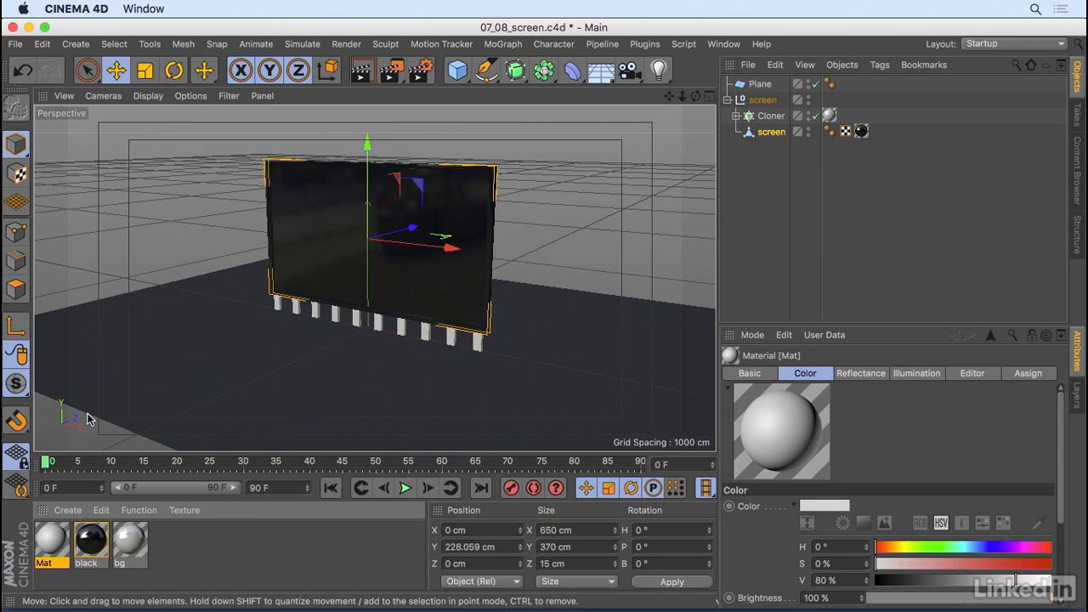
double_click(48, 541)
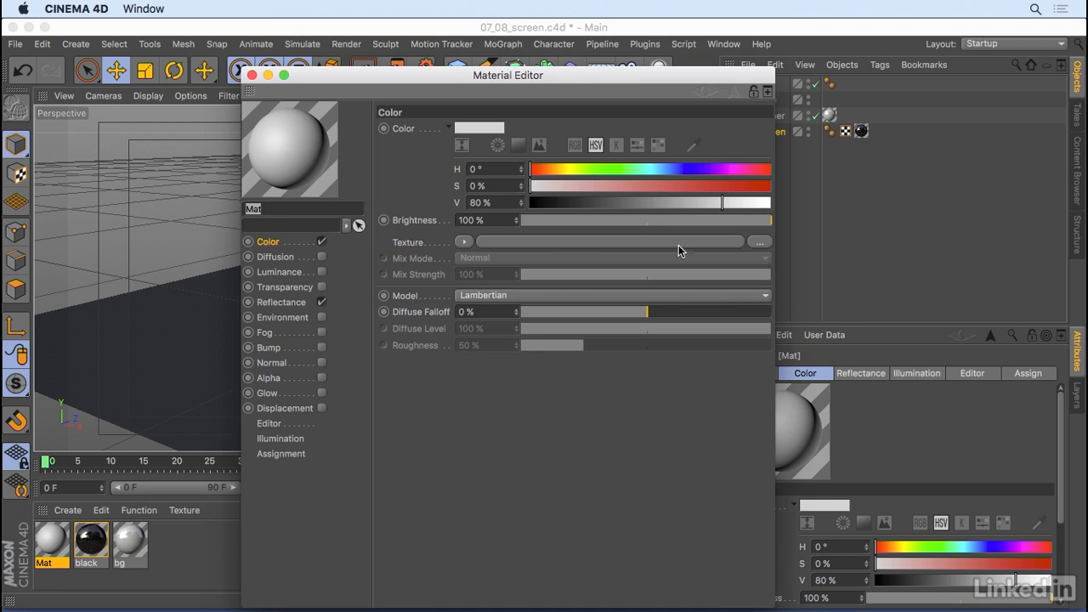
Load 07_08_hplus_00000.png from the exercise files' tex folder as the new material's Color texture.
left_click(759, 242)
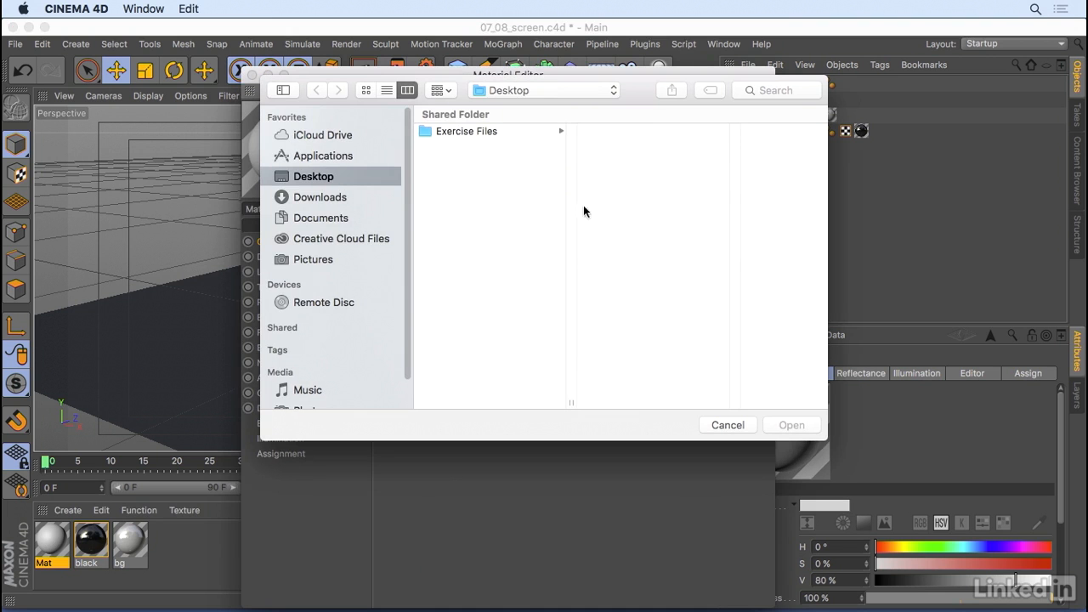
left_click(494, 131)
left_click(648, 218)
left_click(750, 290)
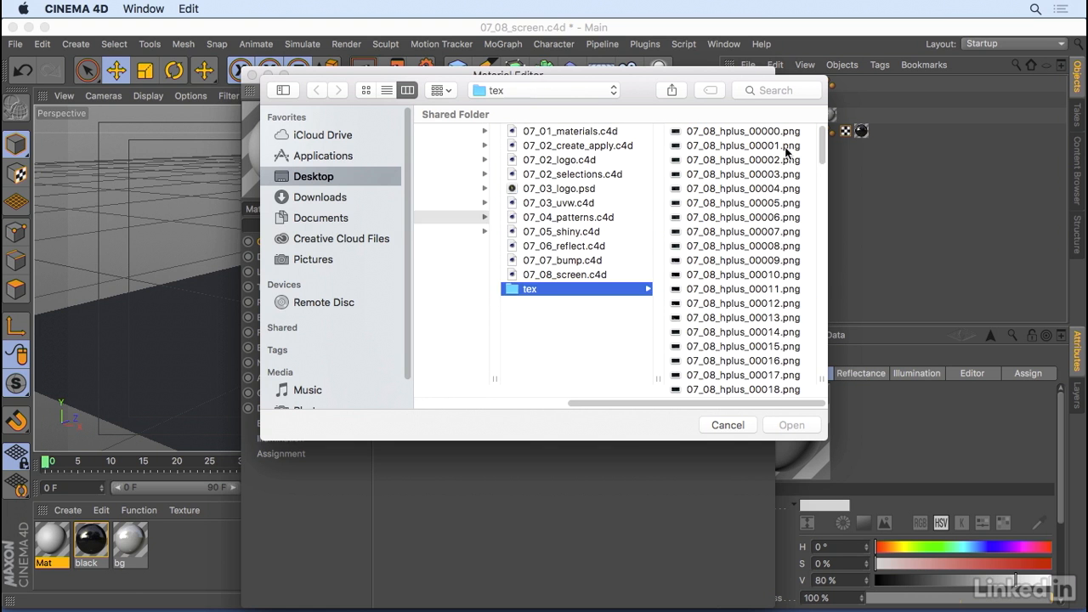
left_click(788, 132)
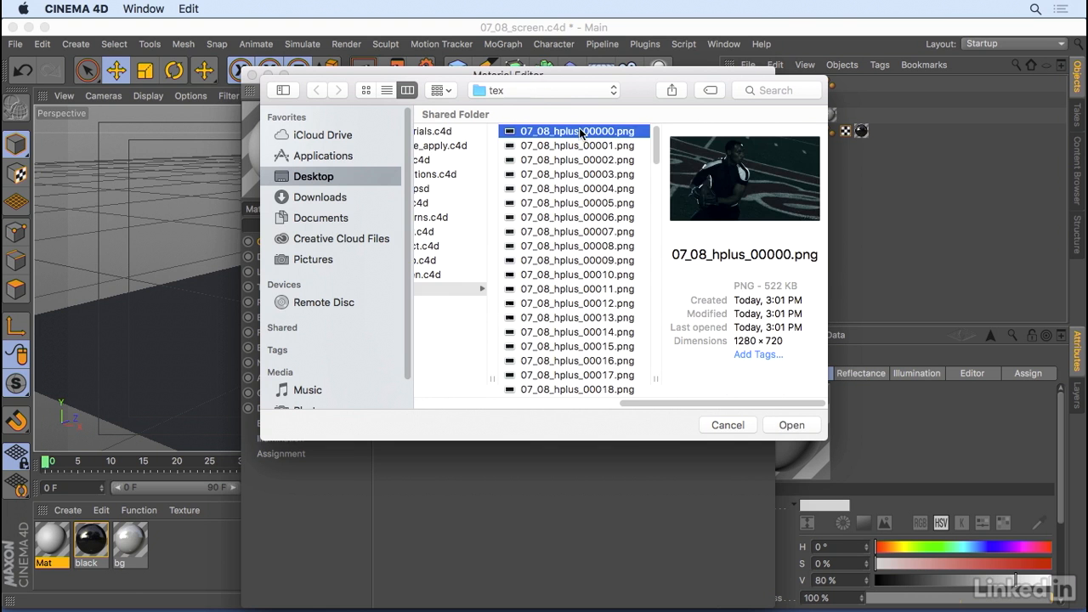
left_click(791, 425)
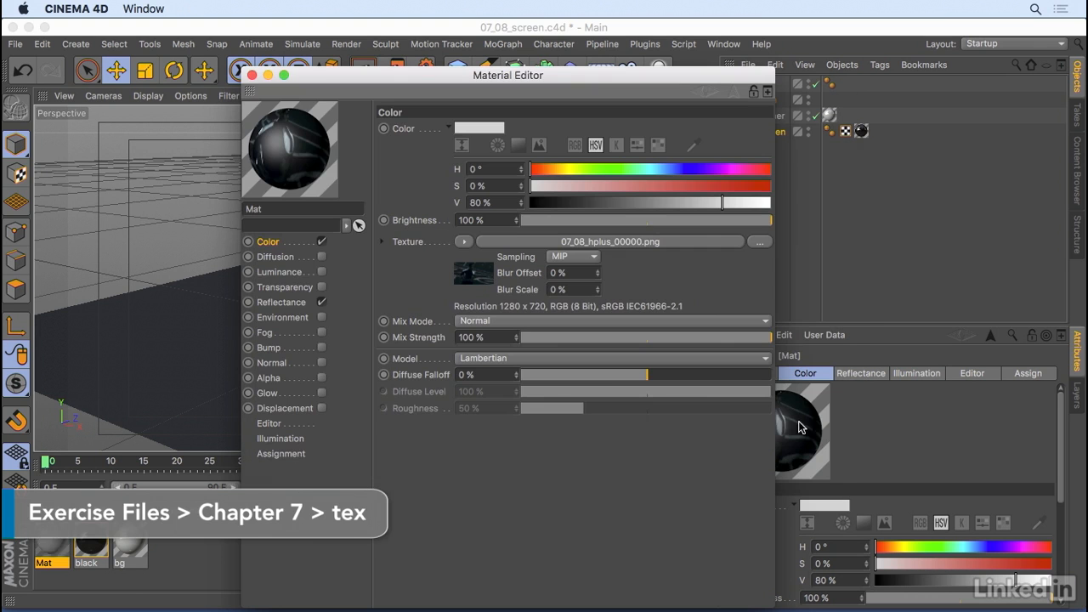
Calculate the movie frame range of the image sequence in the texture's animation settings.
left_click(626, 244)
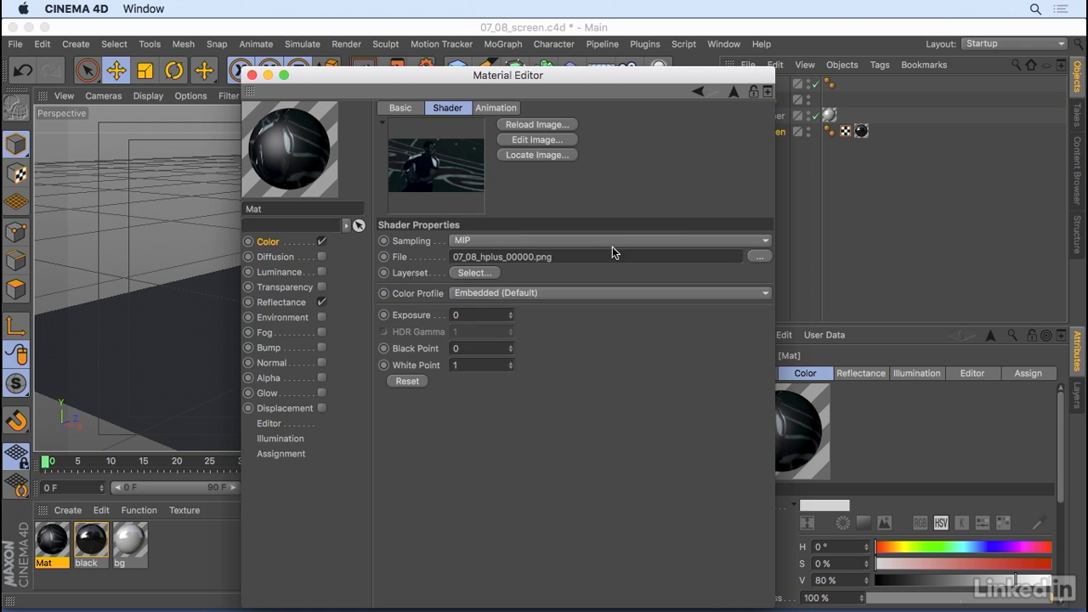
left_click(491, 109)
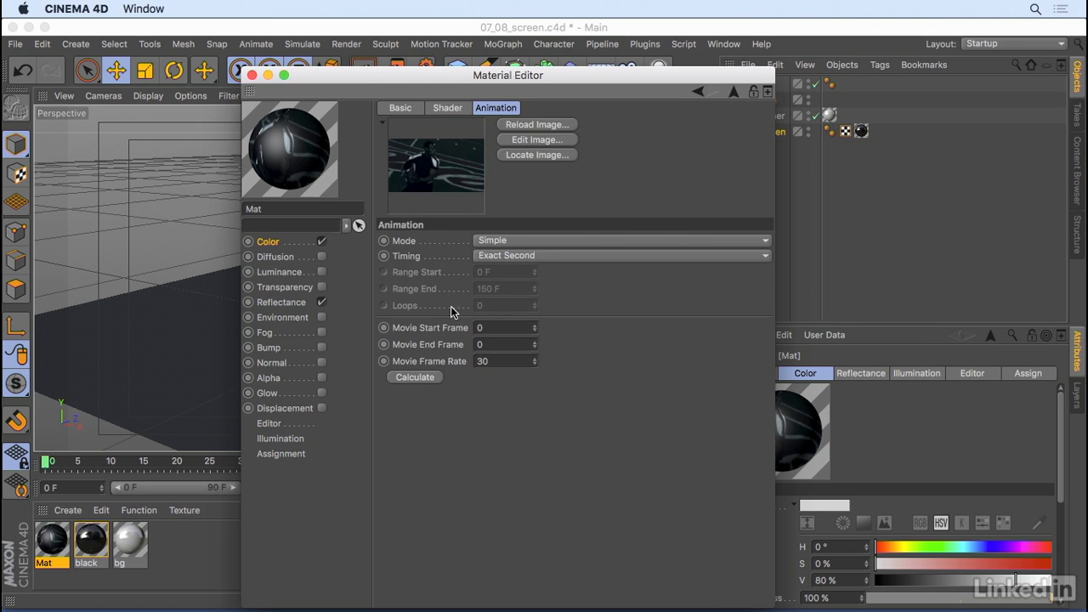
left_click(421, 380)
Select the front display polygon of the screen object and apply the new Mat material to it.
left_click_drag(528, 78, 754, 284)
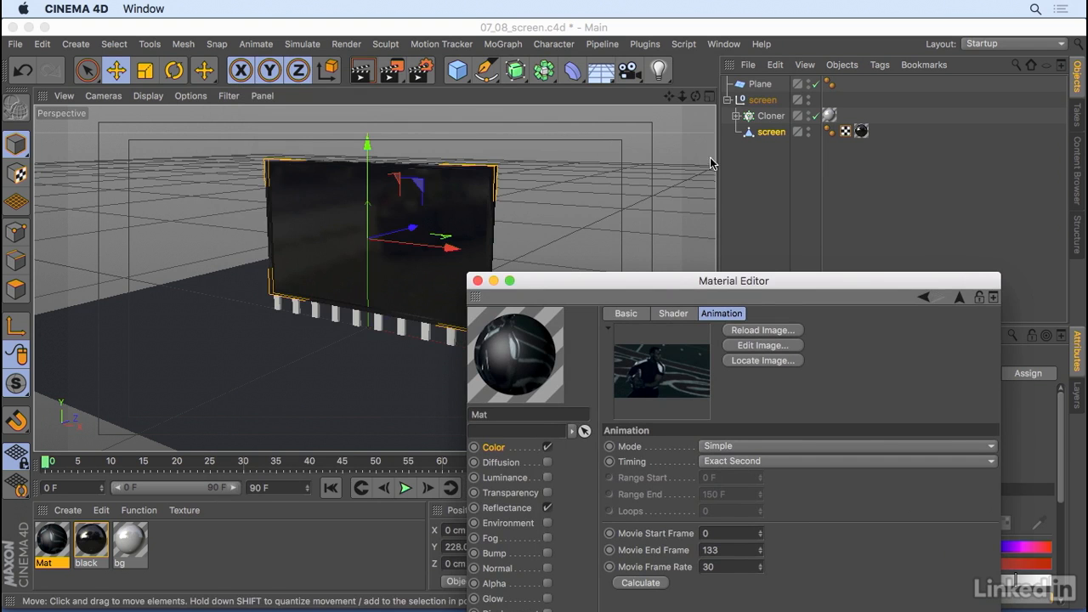
left_click(770, 132)
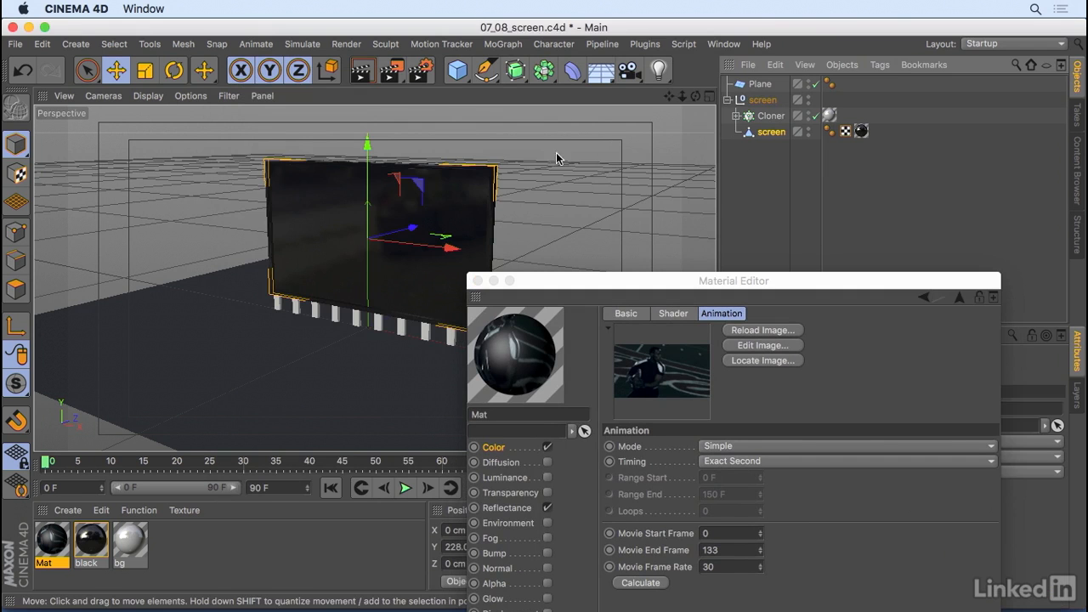
left_click(17, 289)
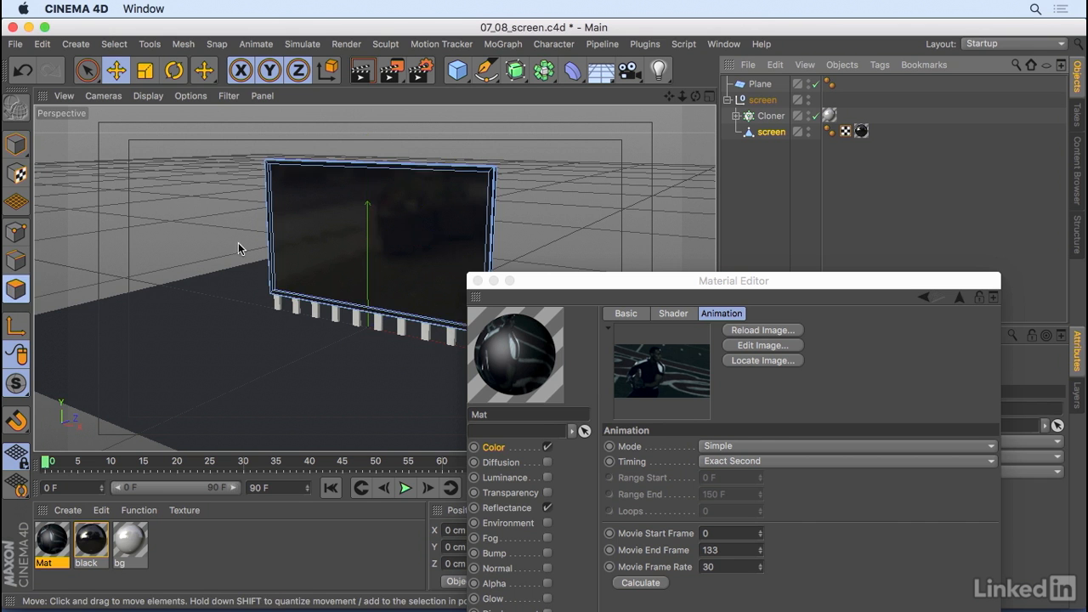
left_click(316, 218)
mouse_move(462, 207)
left_mouse_down()
mouse_move(551, 184)
mouse_move(466, 192)
left_mouse_up()
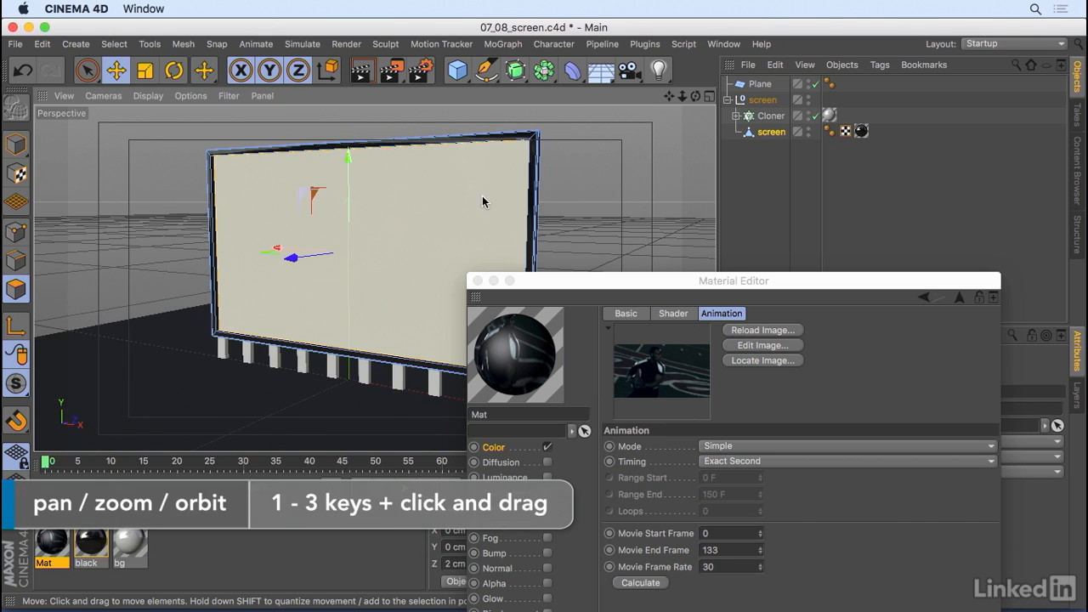
left_click_drag(50, 543, 349, 224)
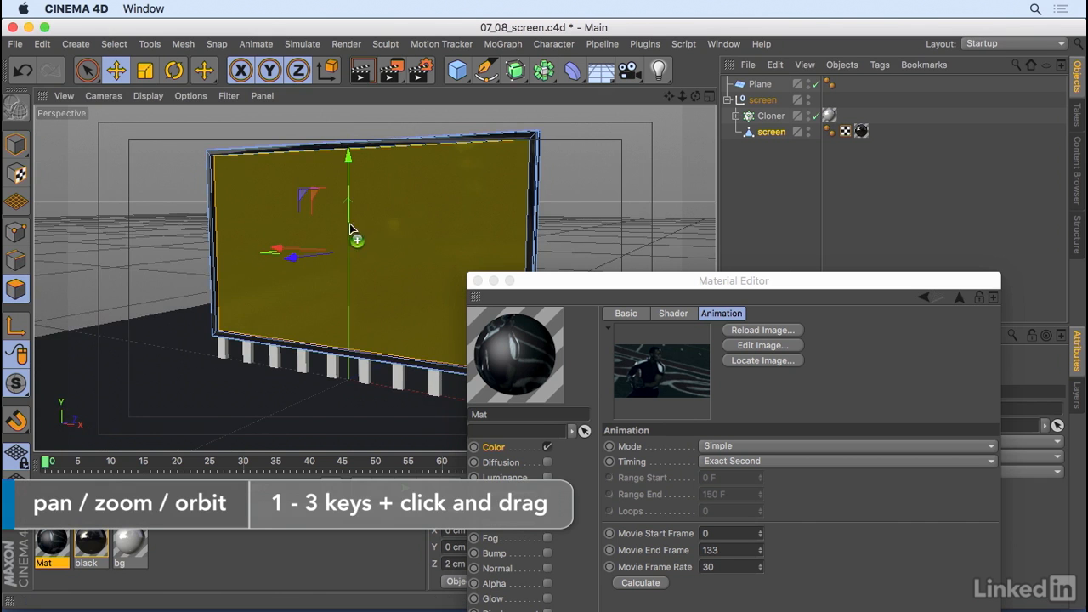
left_click_drag(413, 211, 415, 205)
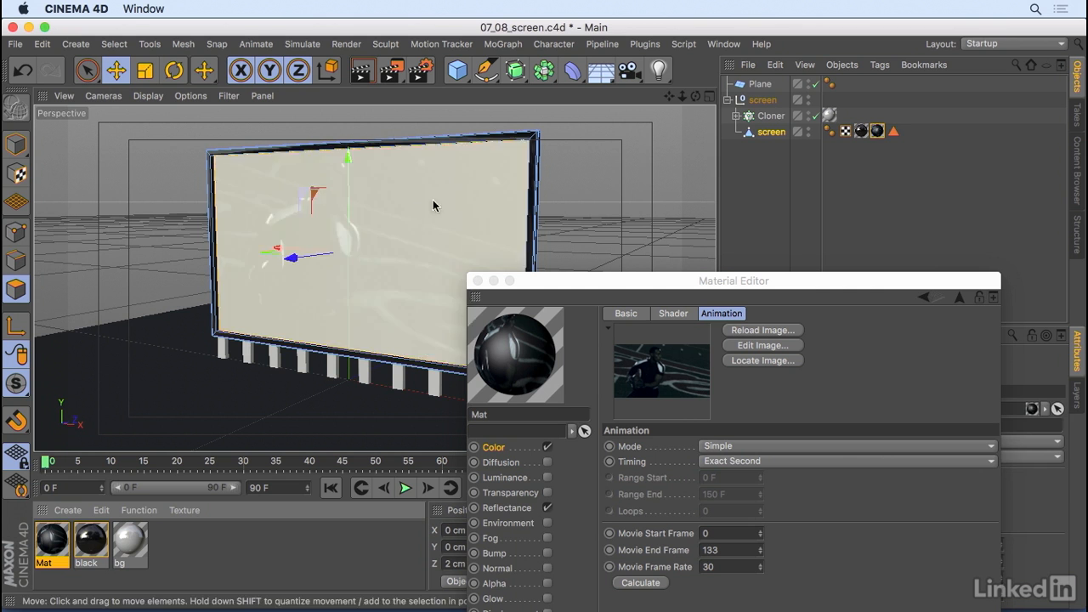
Close the Material Editor and inspect the screen object's polygon selection tag and Mat texture tag.
left_click(893, 131)
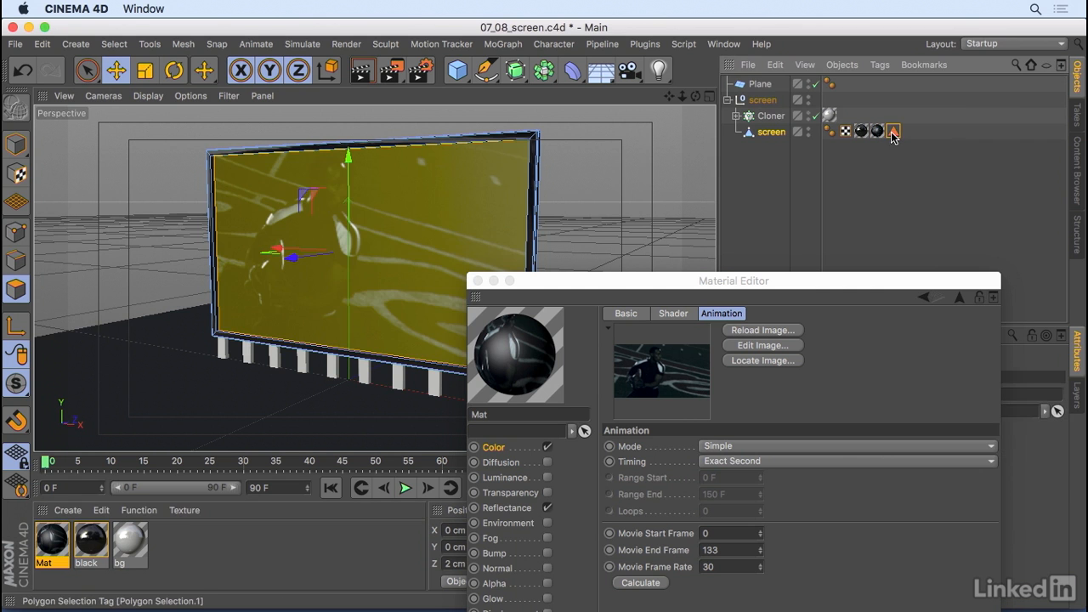
left_click(478, 281)
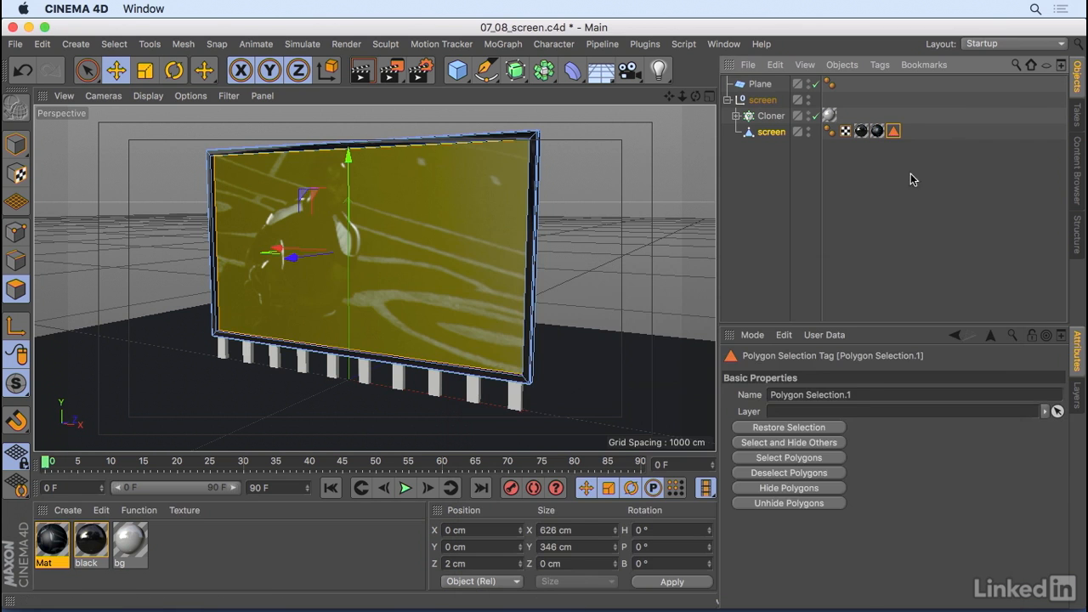
left_click(877, 131)
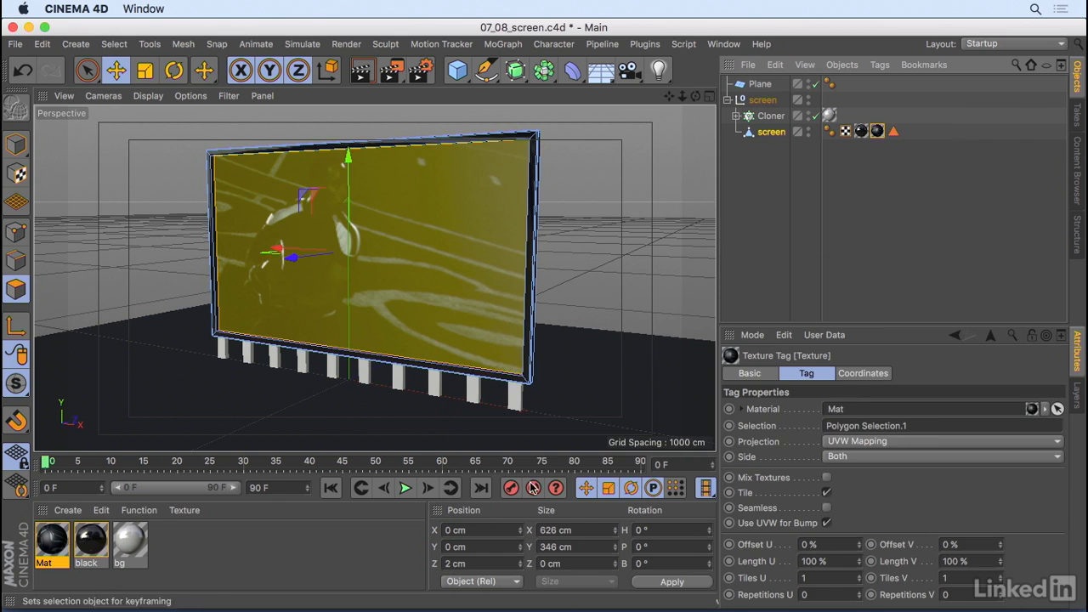
Return the screen object to Model mode with no material selected and try scrubbing the timeline from frame 0.
left_click(342, 519)
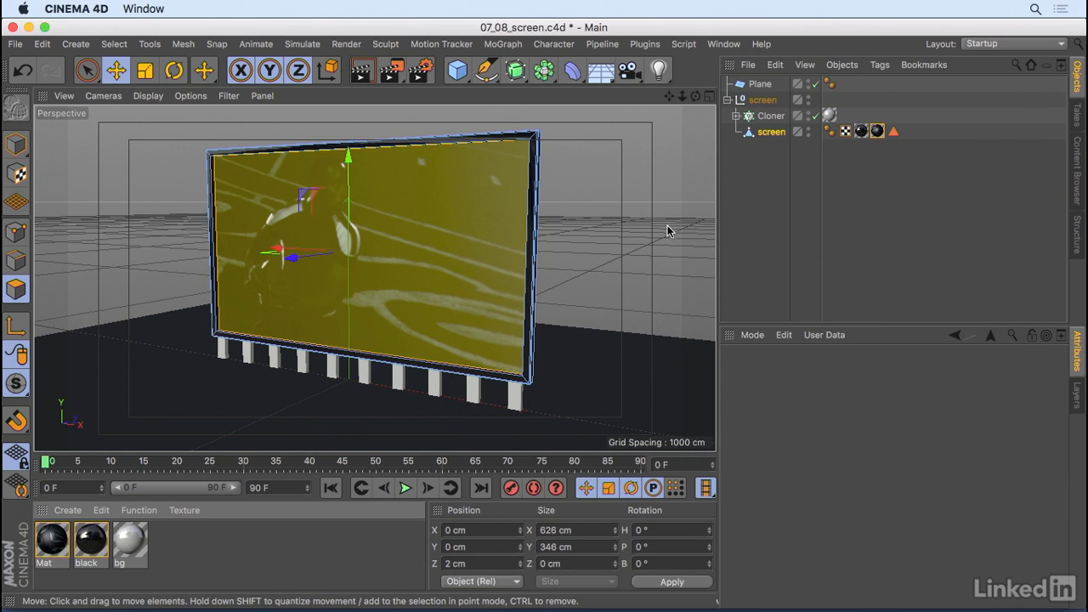
left_click_drag(16, 145, 74, 164)
mouse_move(48, 461)
left_mouse_down()
mouse_move(102, 476)
mouse_move(90, 498)
mouse_move(268, 500)
mouse_move(39, 481)
left_mouse_up()
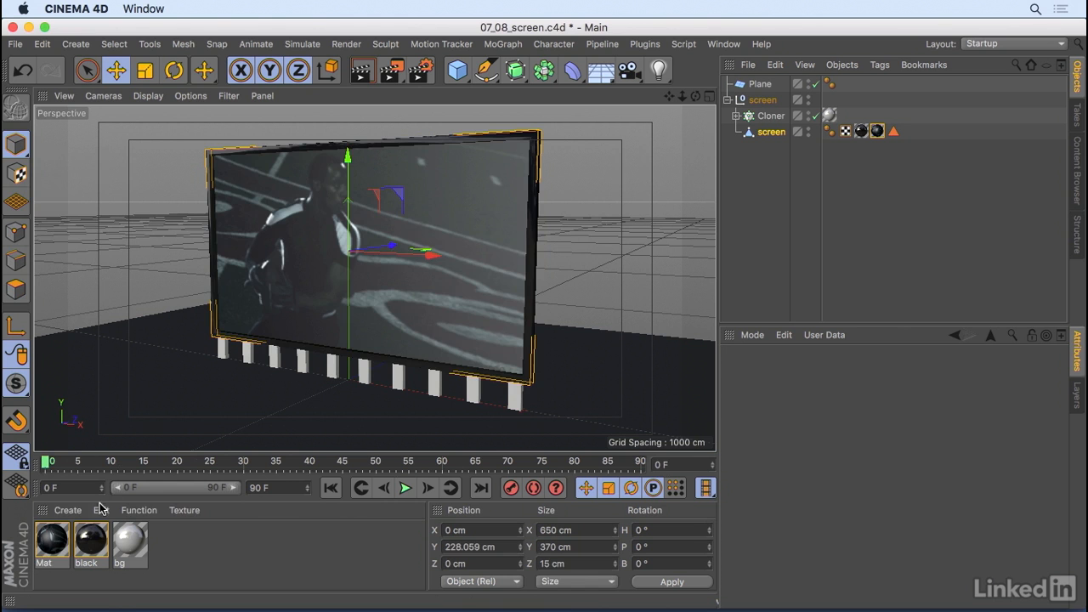
Enable Animate Preview in the Mat material's Editor settings and play the animation to check the image sequence on the screen.
double_click(54, 539)
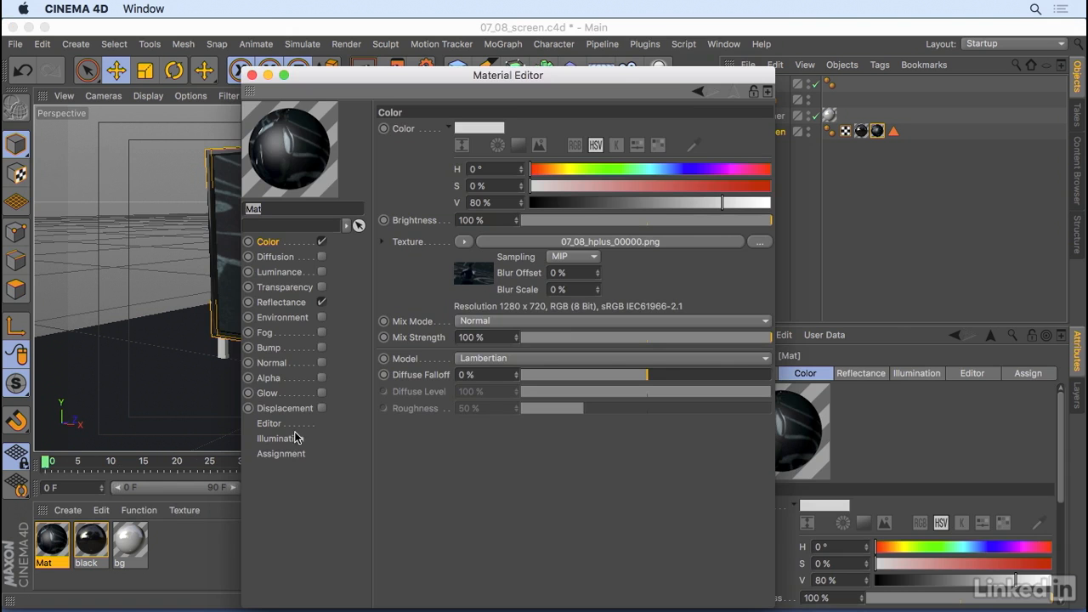
left_click(270, 423)
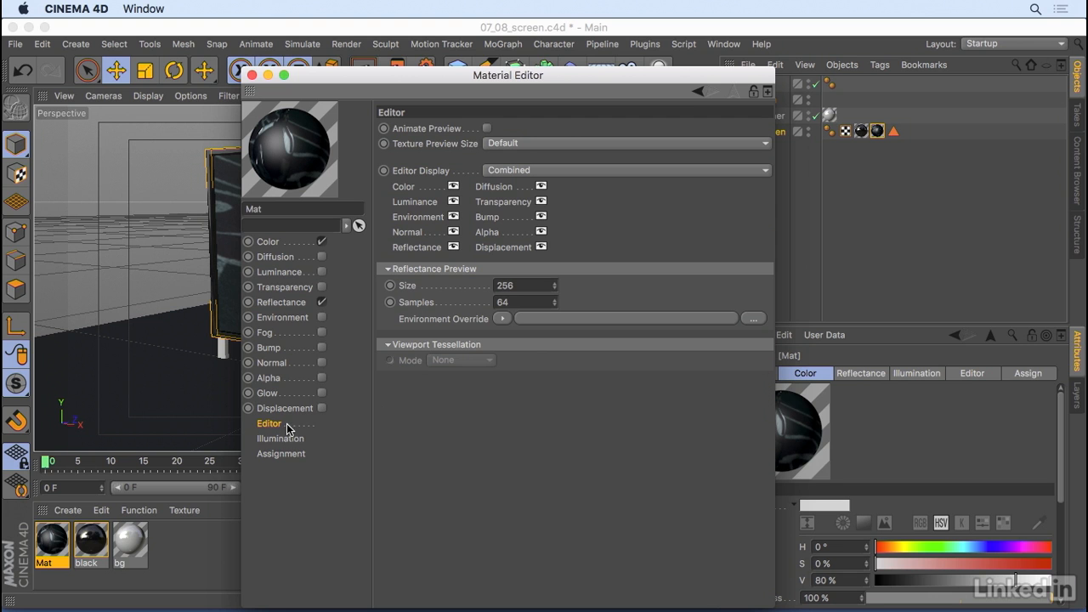
left_click(488, 128)
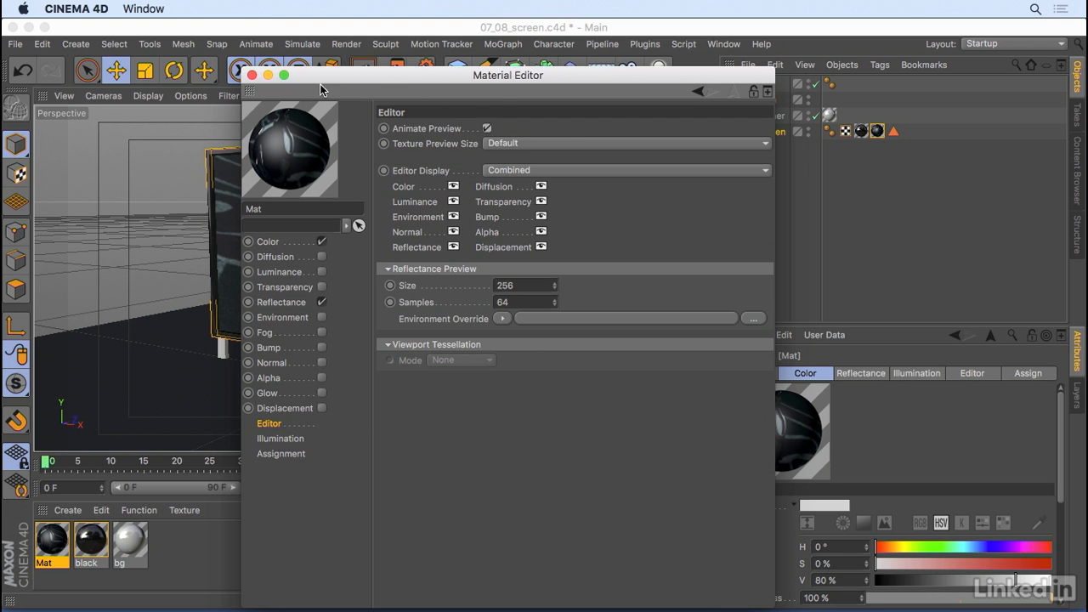
left_click(251, 75)
left_click(405, 487)
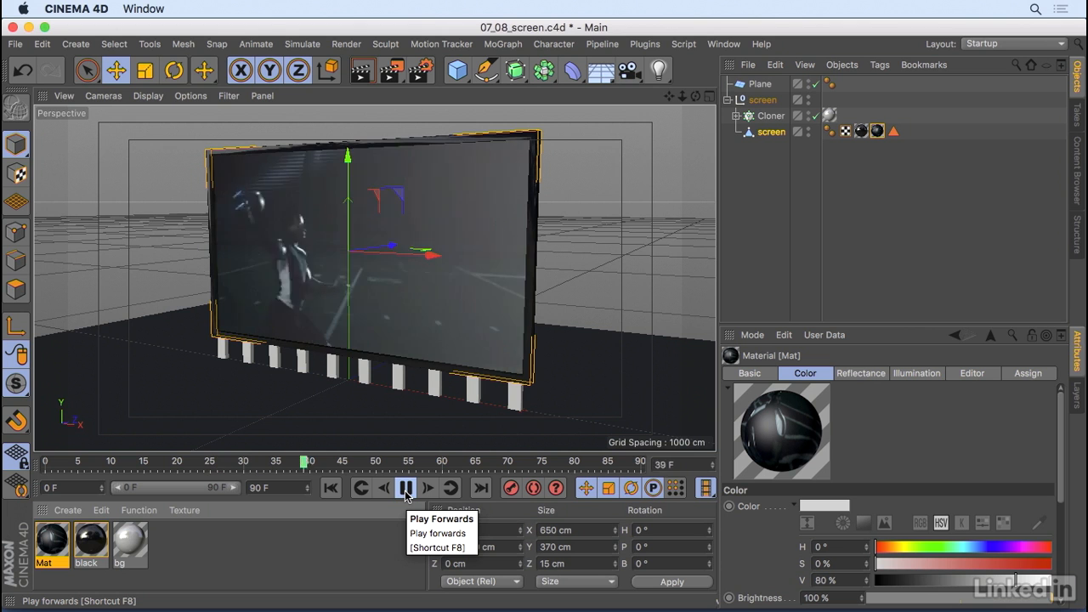
left_click(405, 487)
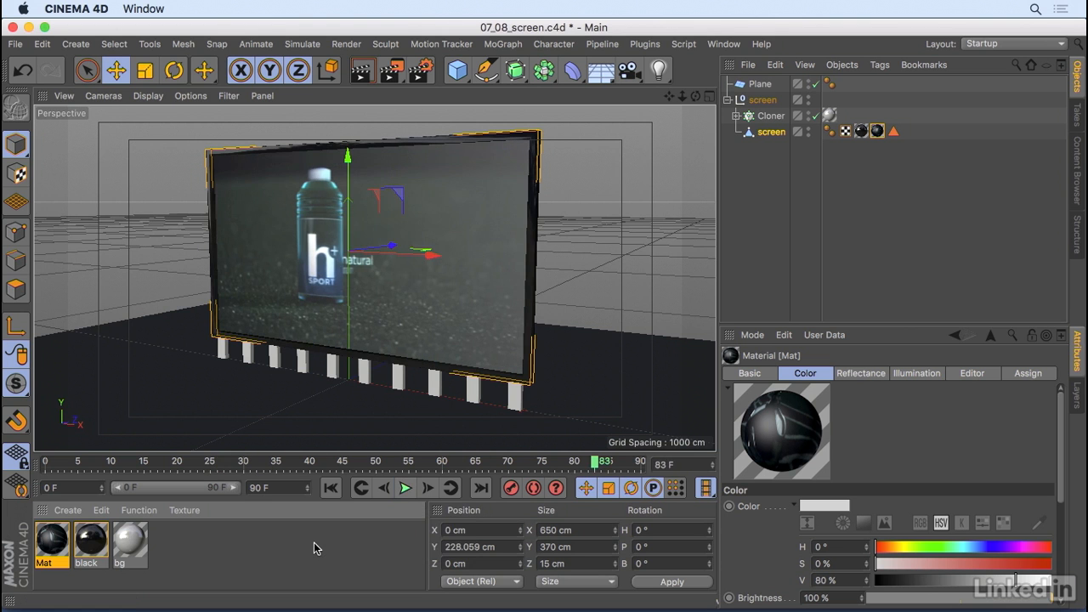